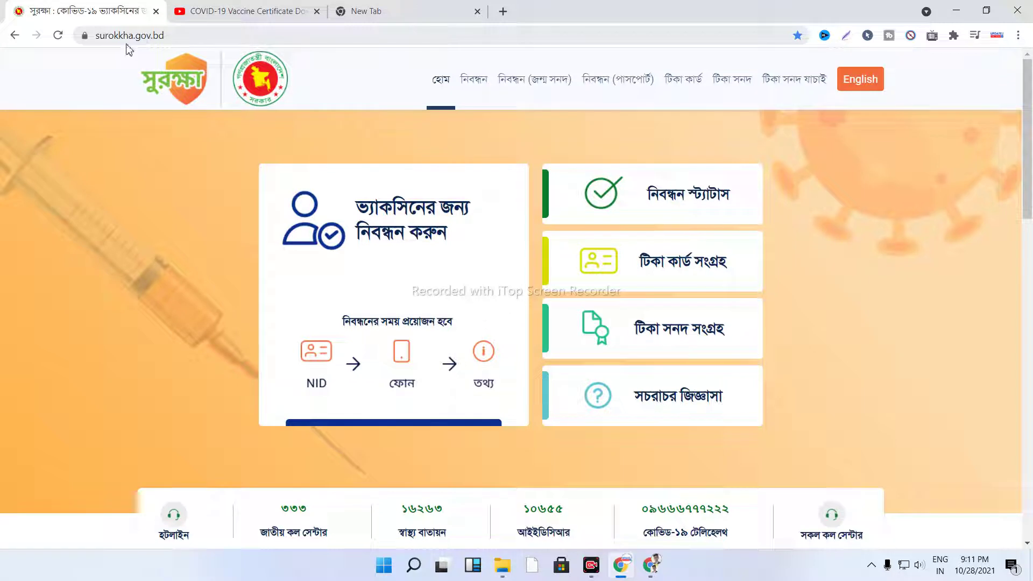
Reload the Surokkha home page.
click(183, 37)
key(Return)
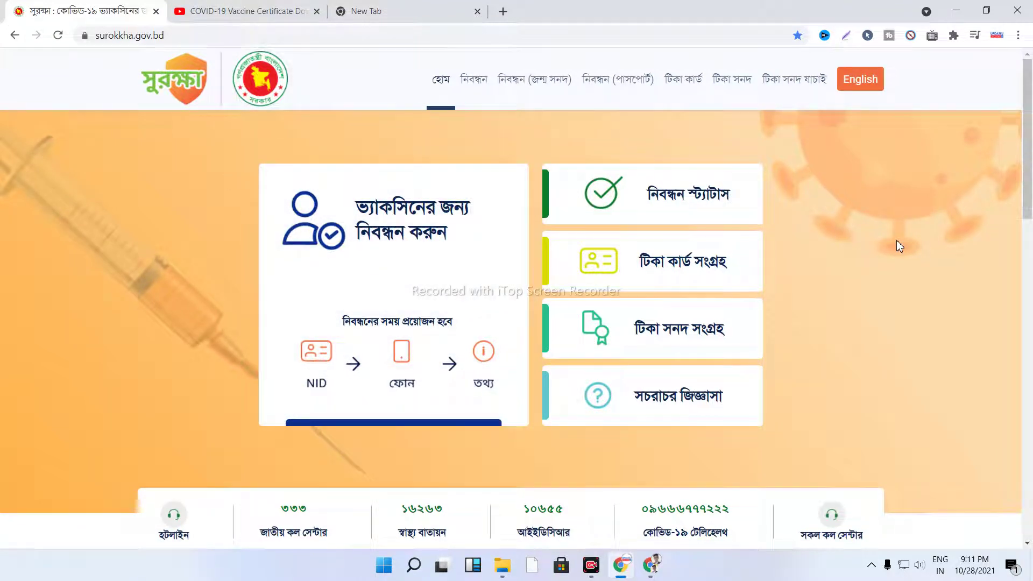
scroll(612, 330, down, 1)
scroll(612, 330, up, 1)
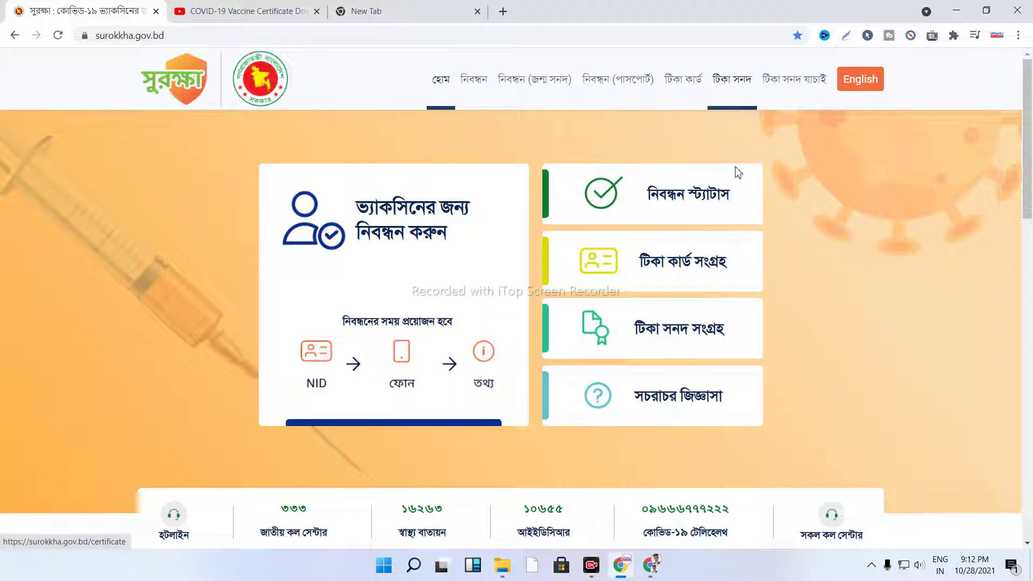
Open the টিকা সনদ সংগ্রহ certificate page and start entering the national ID number.
click(690, 332)
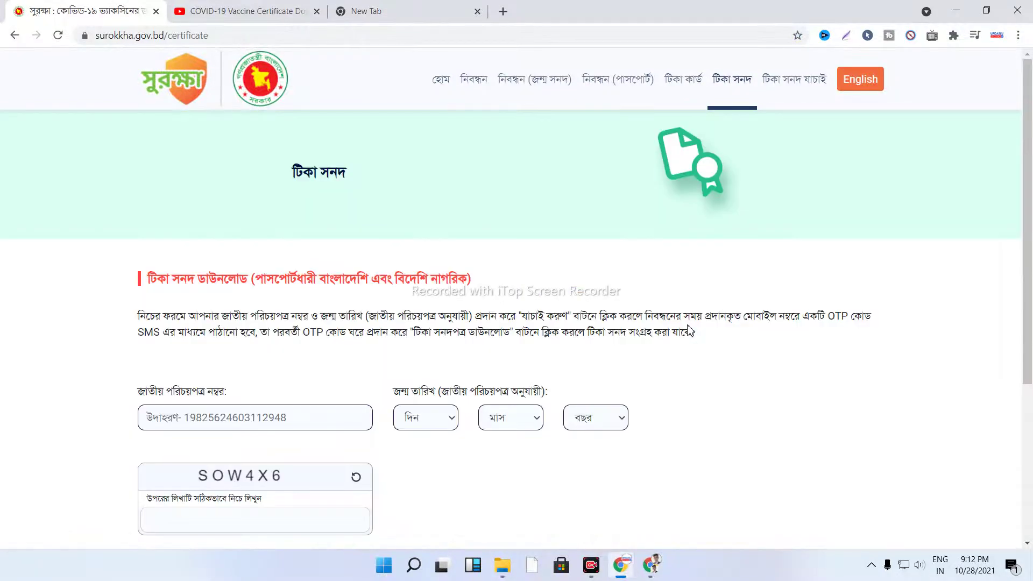
scroll(262, 354, down, 3)
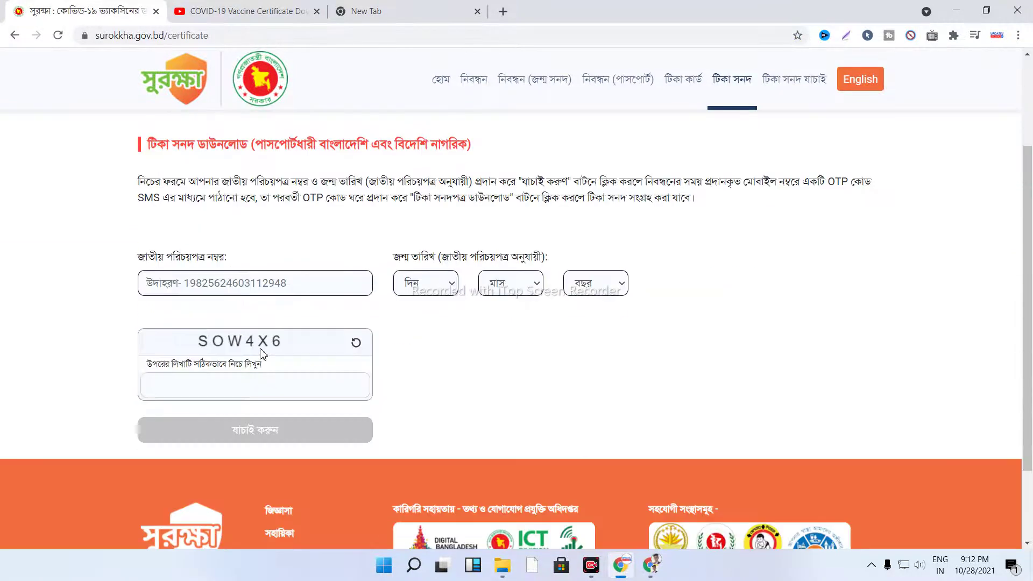
click(217, 285)
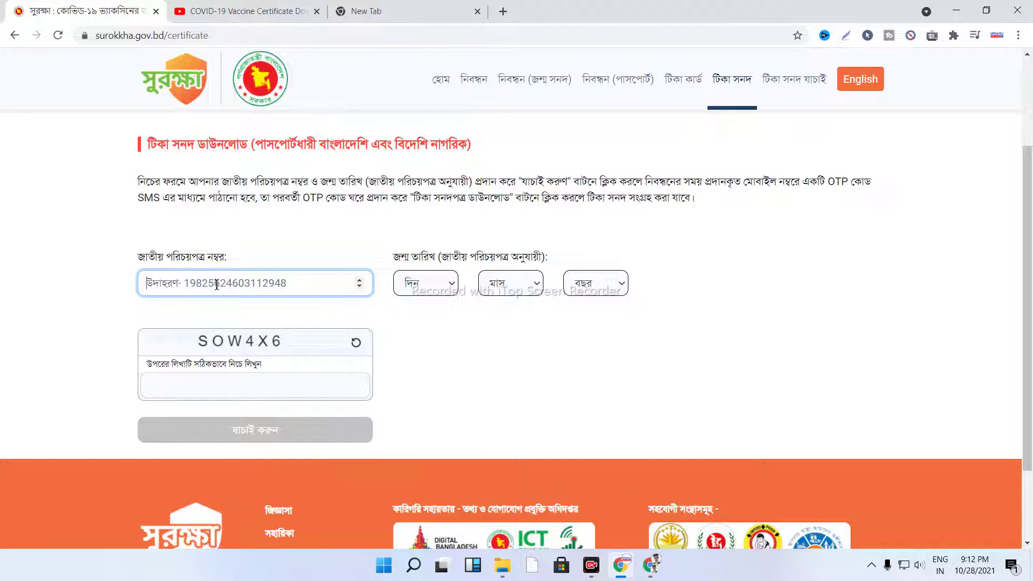
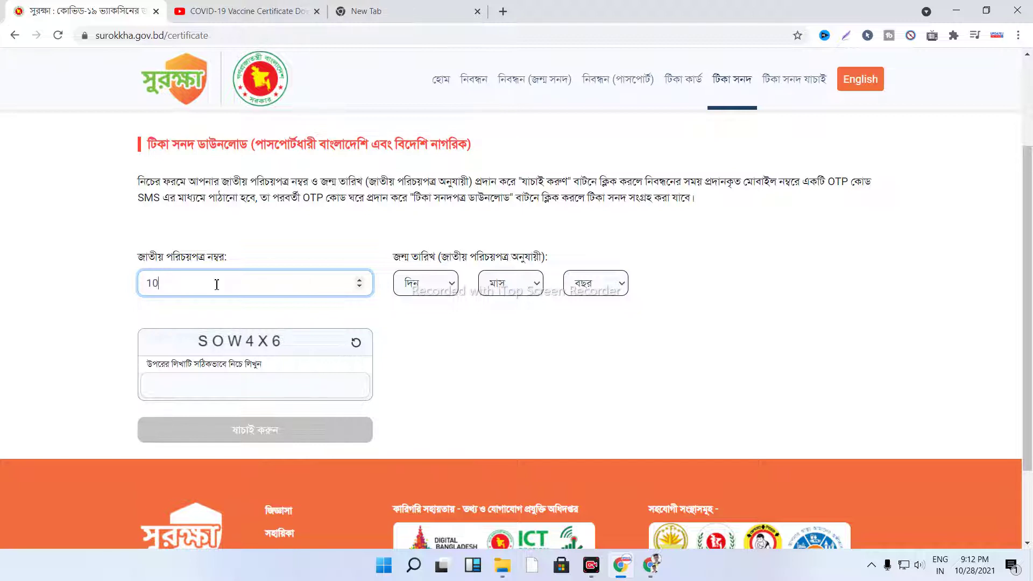
Choose day 12, month September and year 1942 in the birth date dropdowns.
click(424, 284)
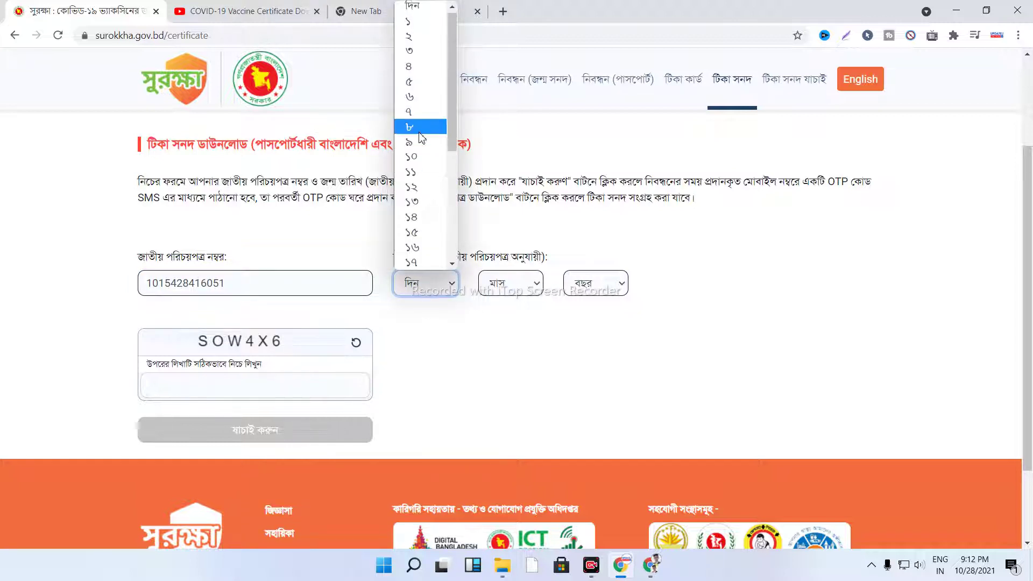
click(414, 187)
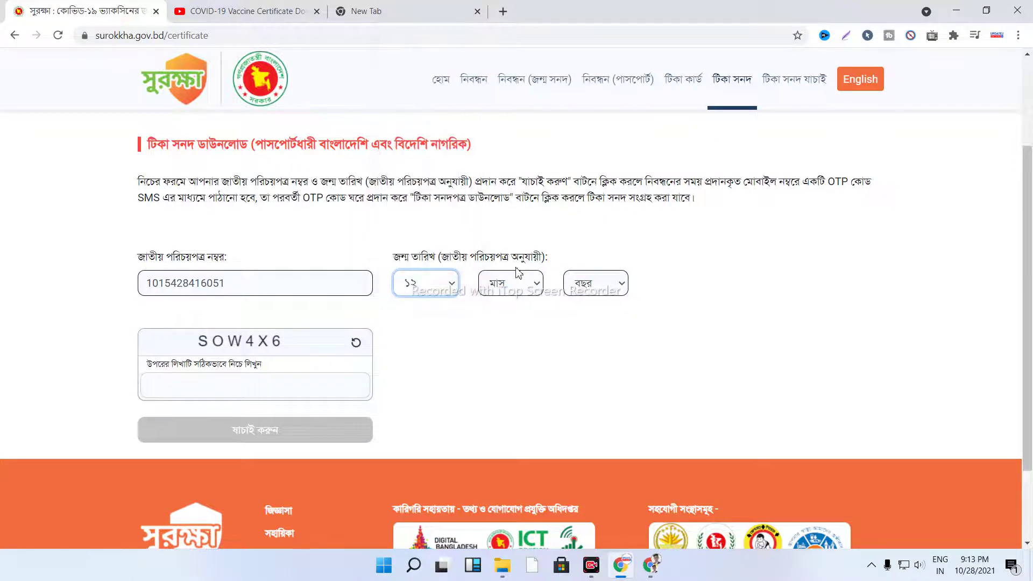
click(515, 284)
click(514, 440)
click(586, 281)
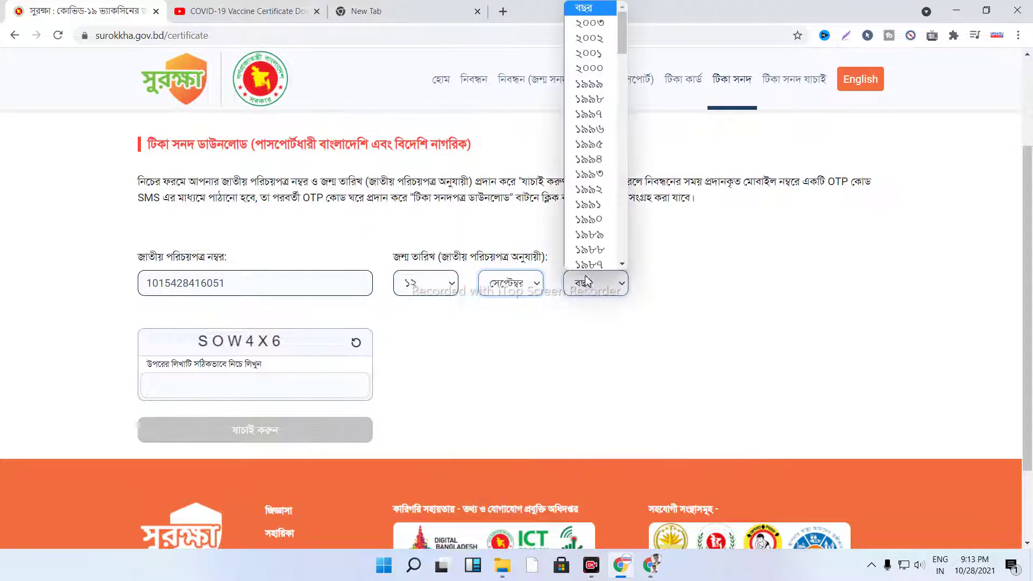
scroll(592, 199, down, 15)
scroll(594, 200, down, 5)
scroll(602, 188, up, 6)
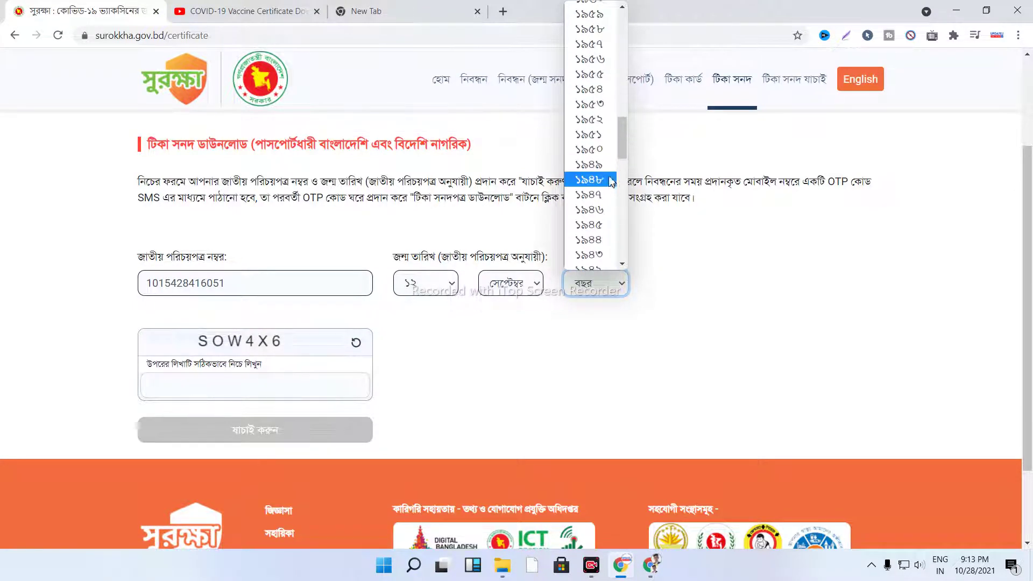
scroll(591, 251, down, 3)
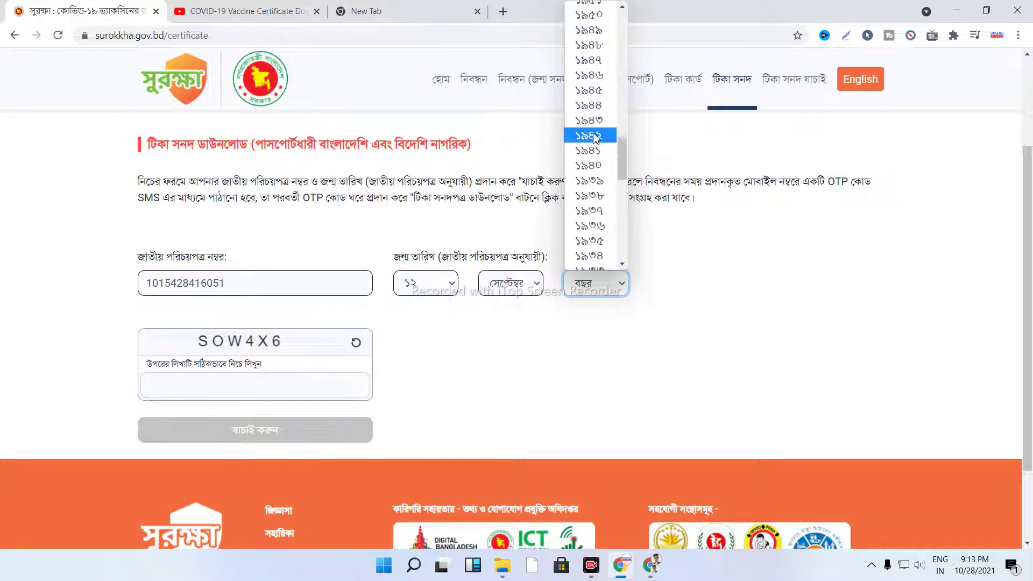
click(595, 138)
click(259, 397)
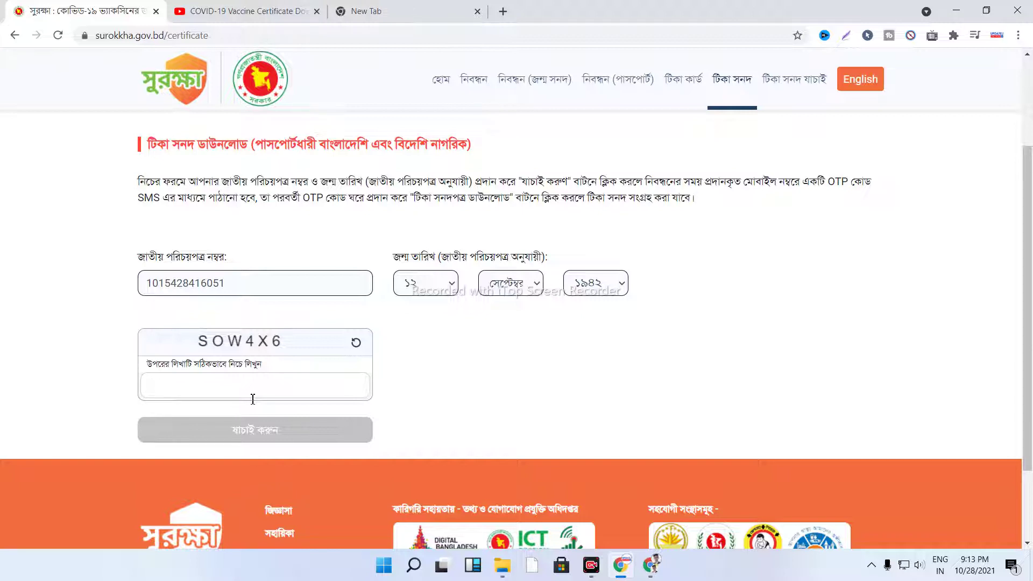
Attempt the captcha answer, then clear it after the corrections fail.
text(SOW)
key(Left)
text(XW6)
click(175, 384)
text(4)
double_click(296, 389)
key(BackSpace)
Answer a fresh captcha as 207IL3 and submit the details for verification.
click(356, 342)
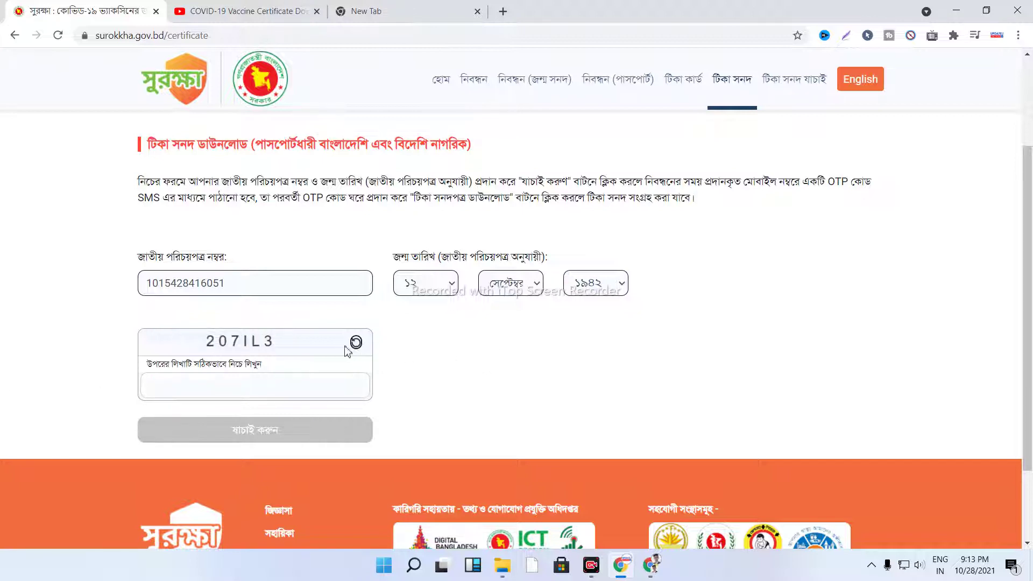
click(245, 395)
text(207il3)
double_click(172, 385)
drag(171, 385, 173, 391)
key(BackSpace)
text(IL3)
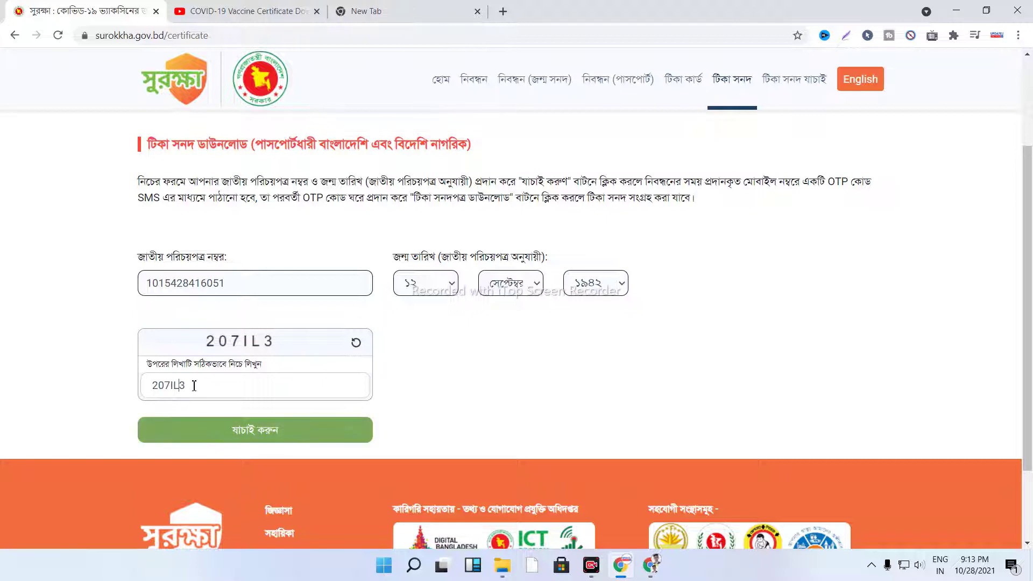
click(252, 437)
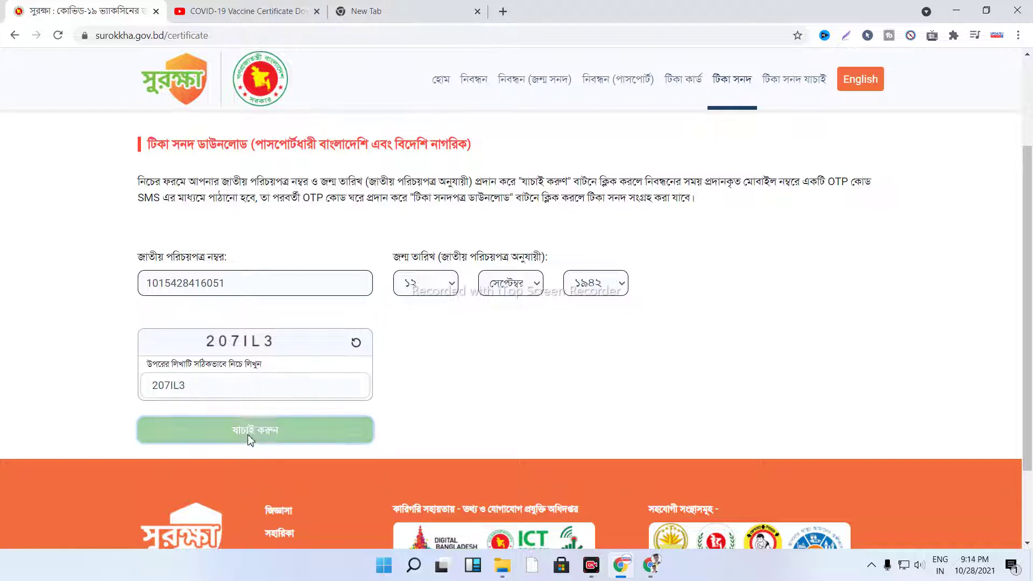
Enter the SMS one-time code into the OTP field.
scroll(509, 450, down, 4)
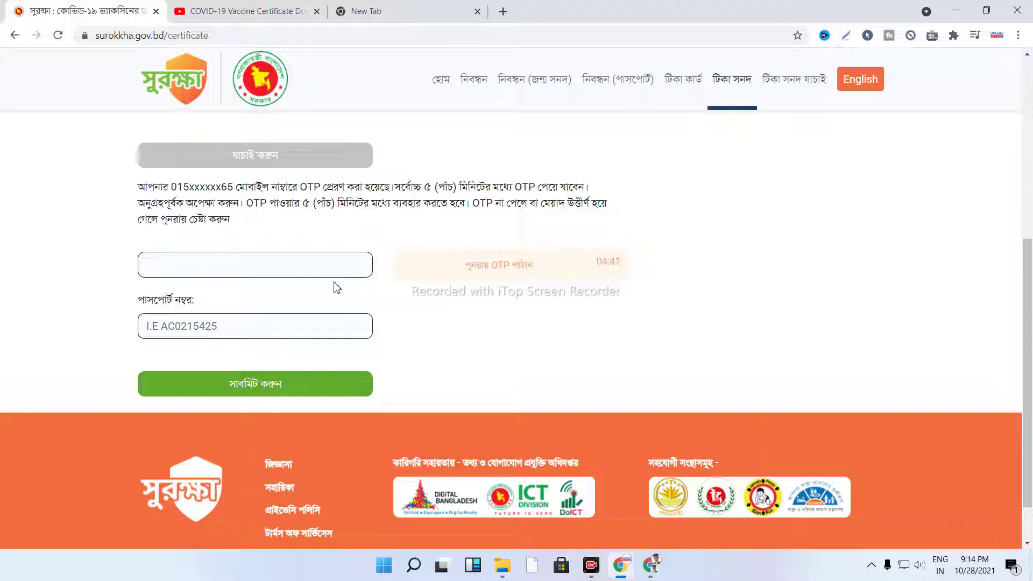
click(290, 269)
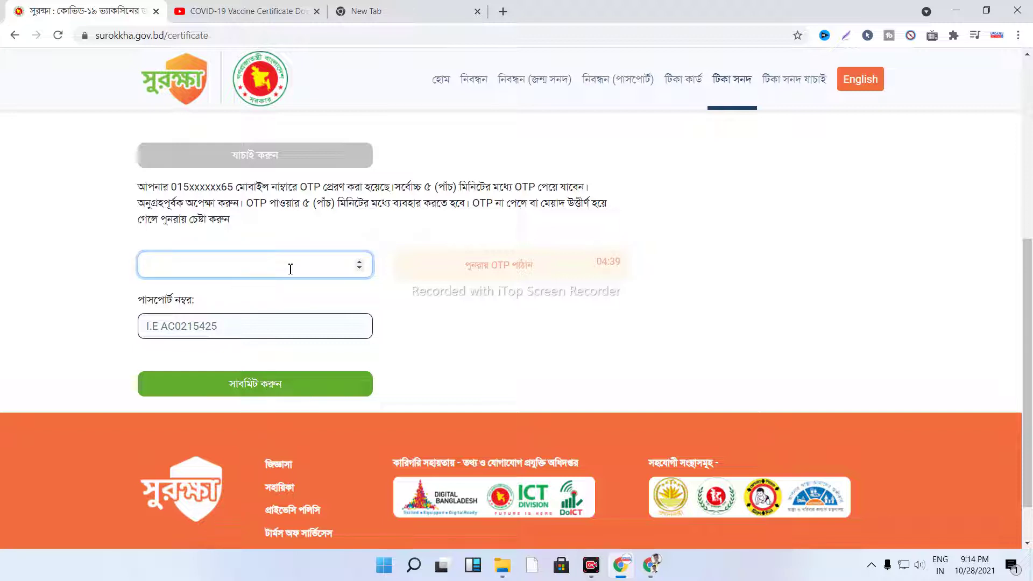
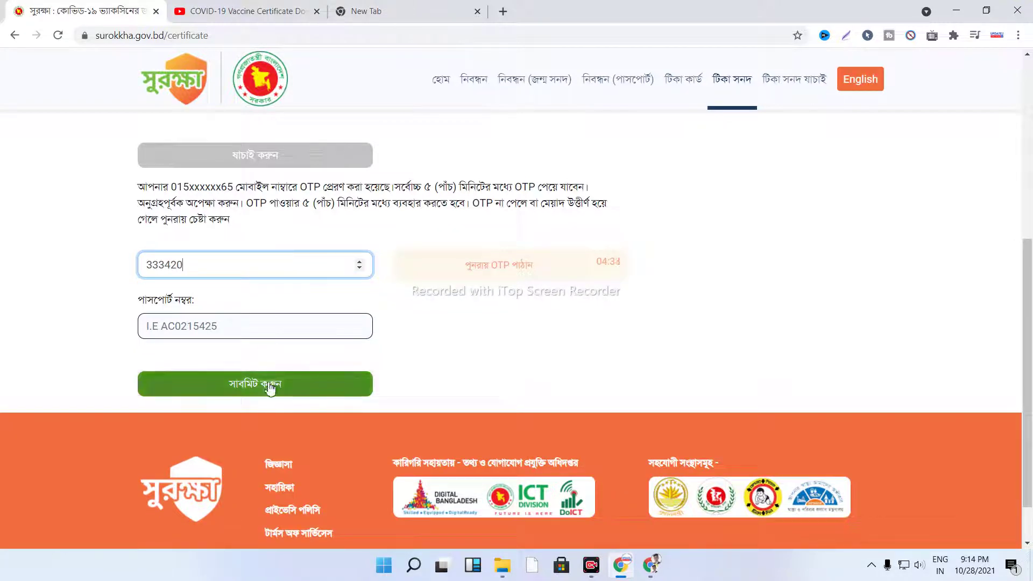
Submit the OTP, confirm proceeding without a passport number, and download the certificate PDF.
click(271, 384)
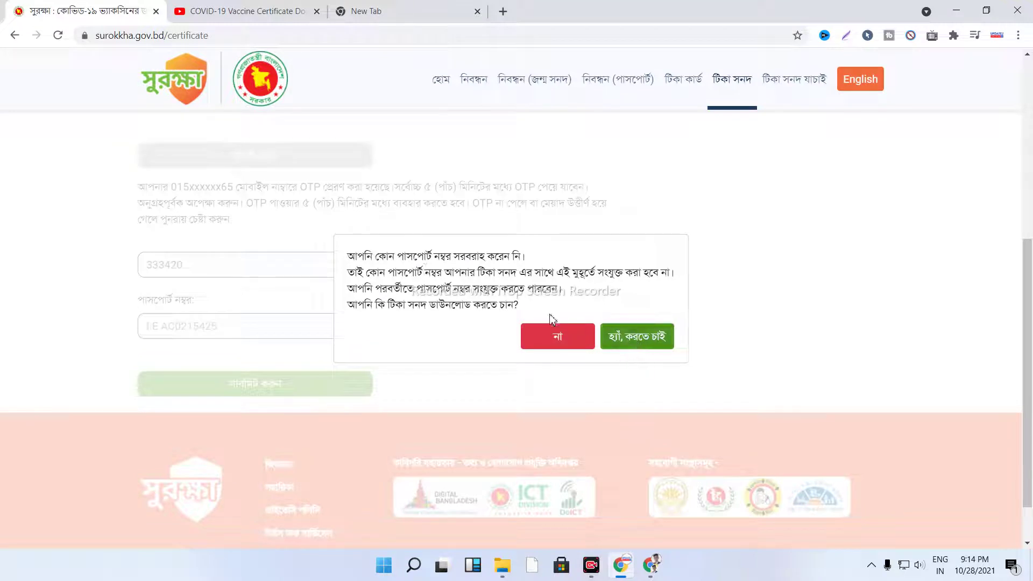
click(657, 341)
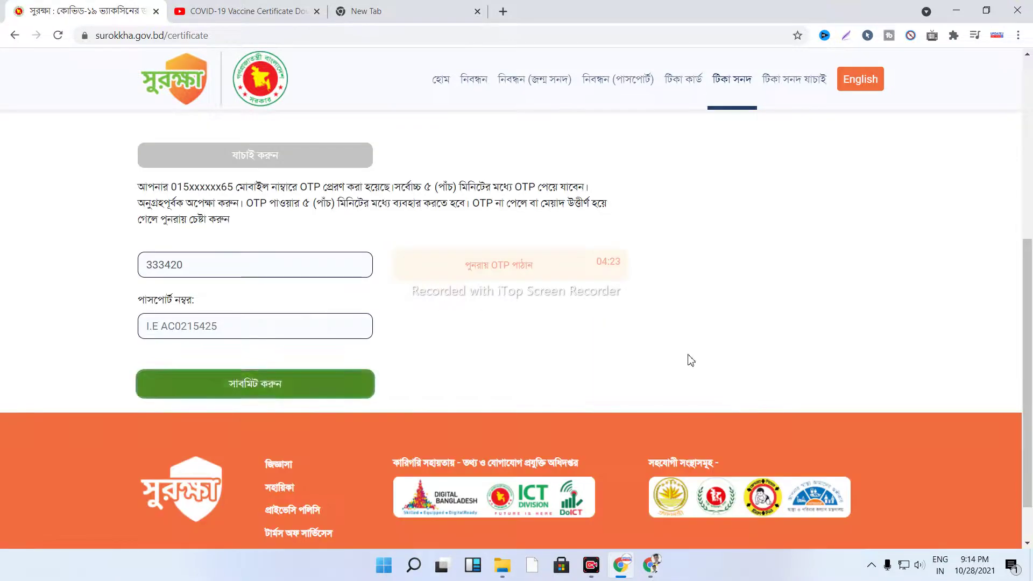
scroll(536, 441, down, 2)
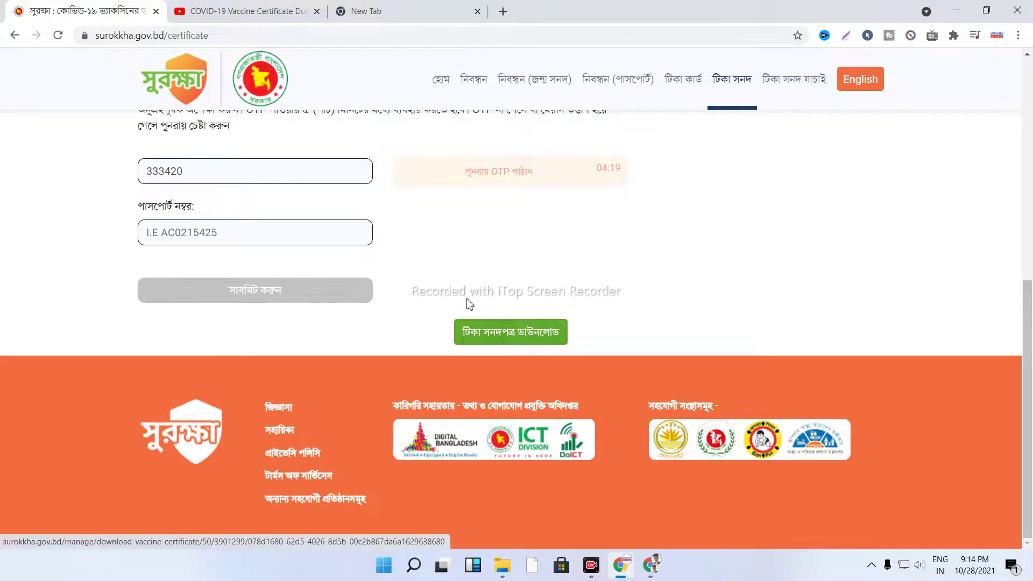
click(479, 345)
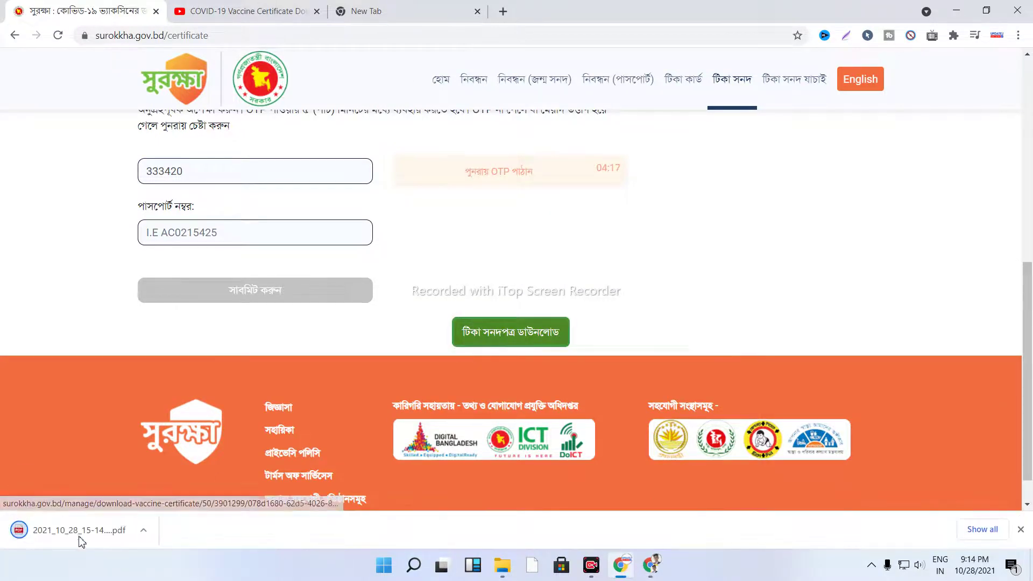
Open the downloaded certificate PDF from the download bar and scroll through its two pages.
click(61, 542)
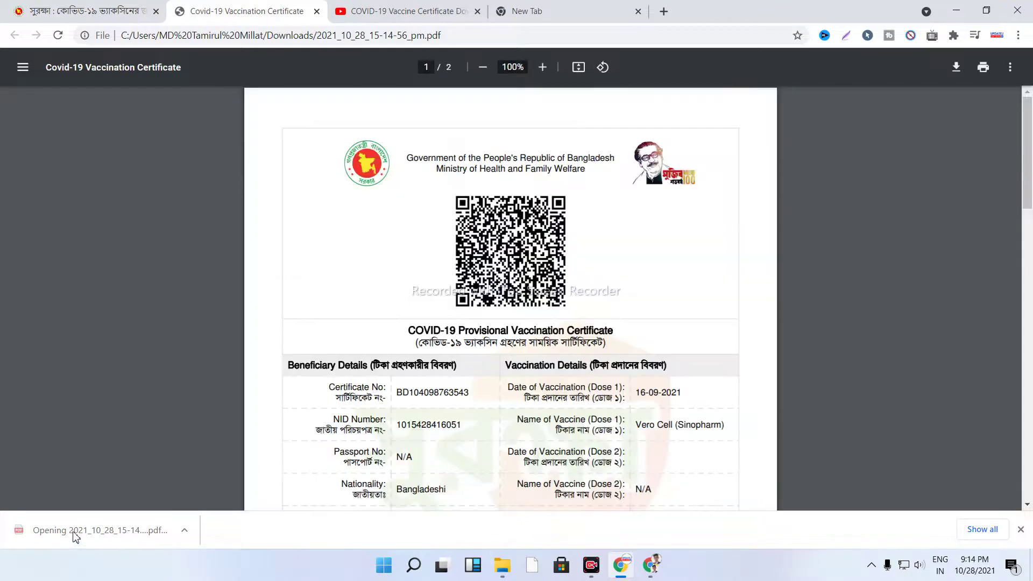
scroll(424, 378, down, 5)
scroll(423, 378, up, 4)
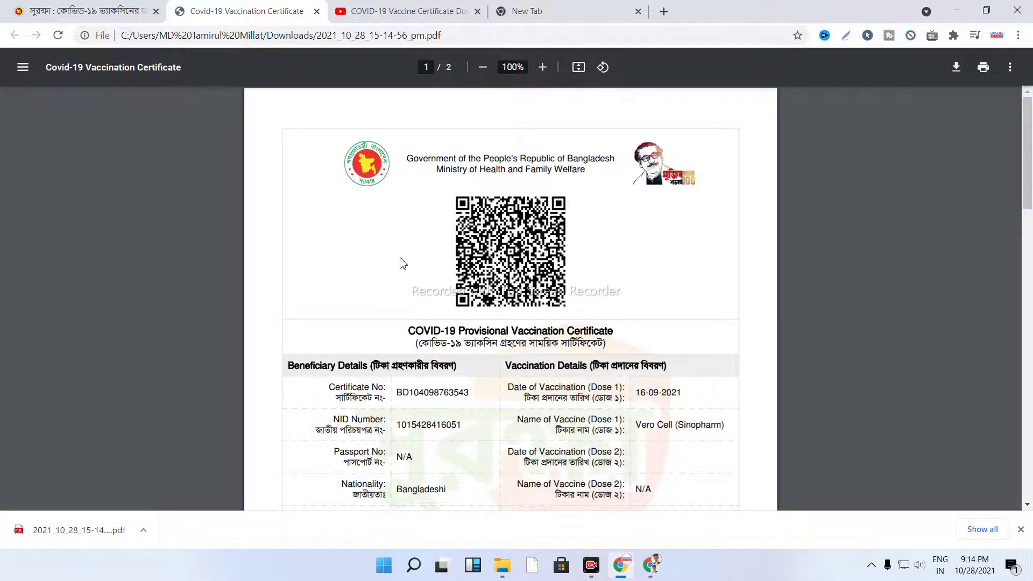
scroll(400, 263, down, 3)
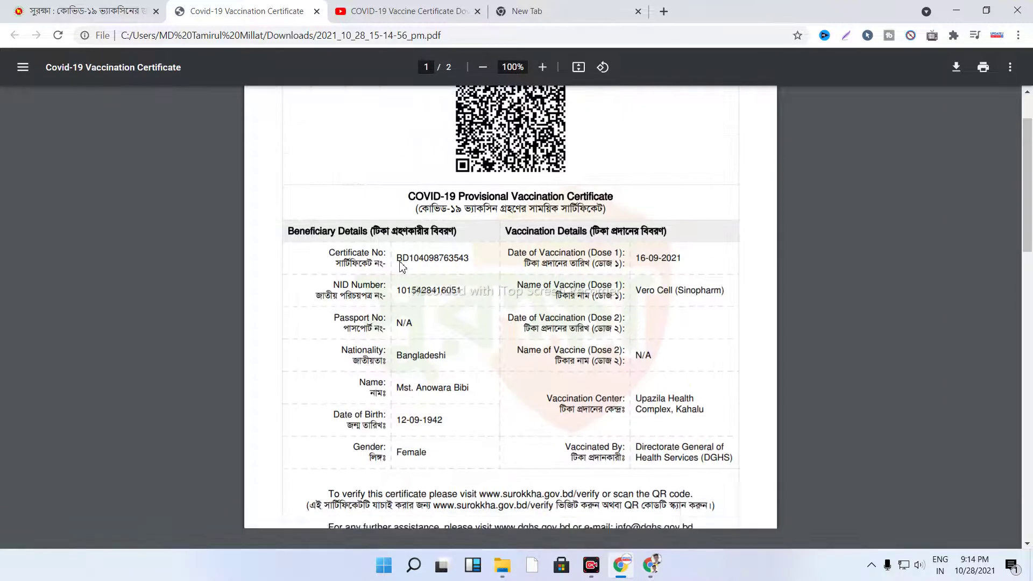
scroll(400, 262, up, 2)
scroll(400, 264, up, 1)
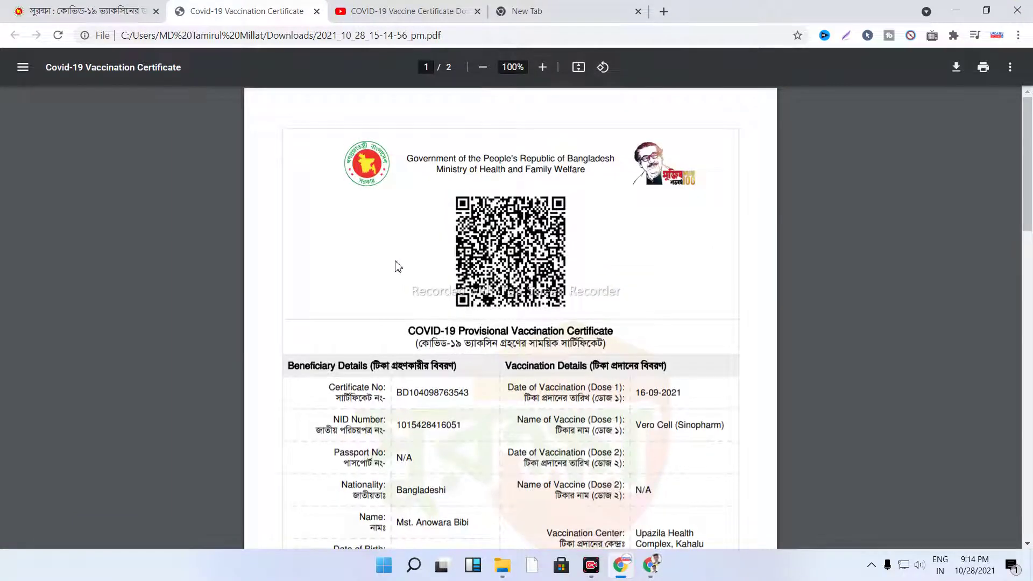